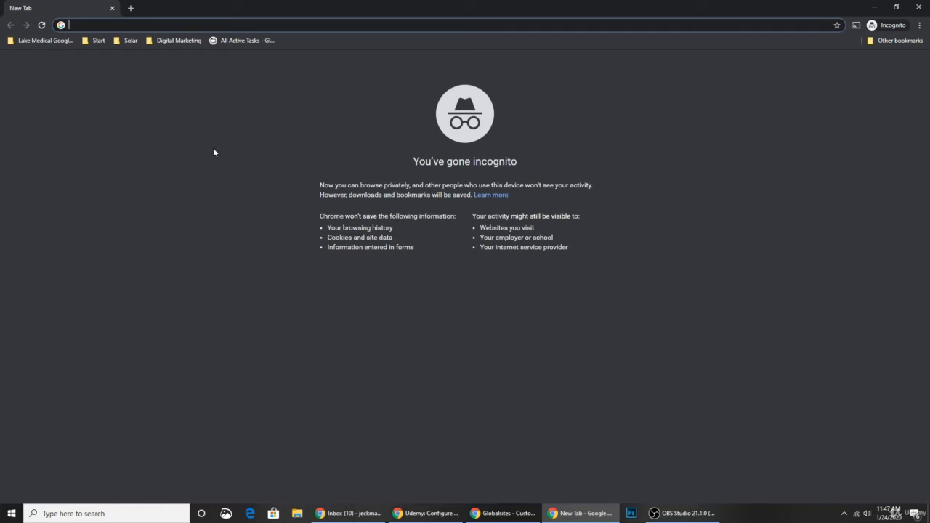
Go to analytics.google.com and sign in with the saved Google account's e-mail and account password.
text(analytics.google.com)
key(Return)
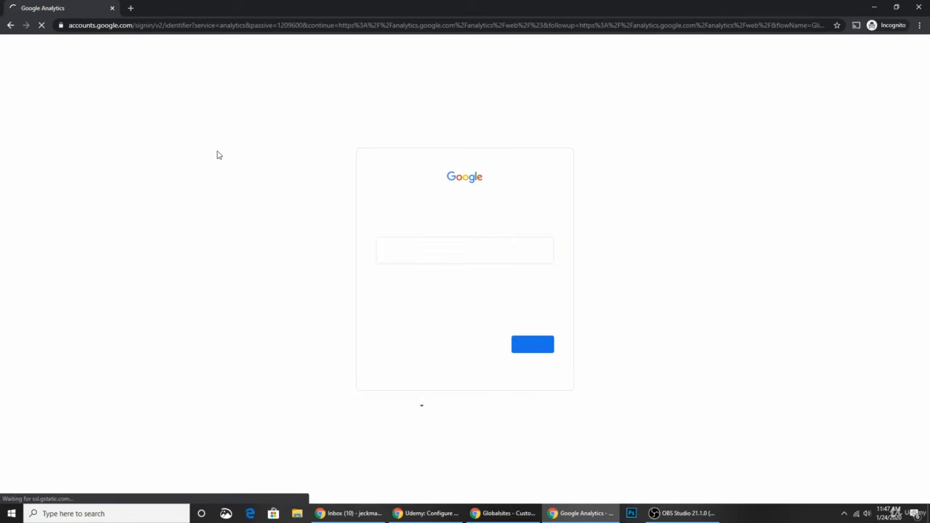
text(gl)
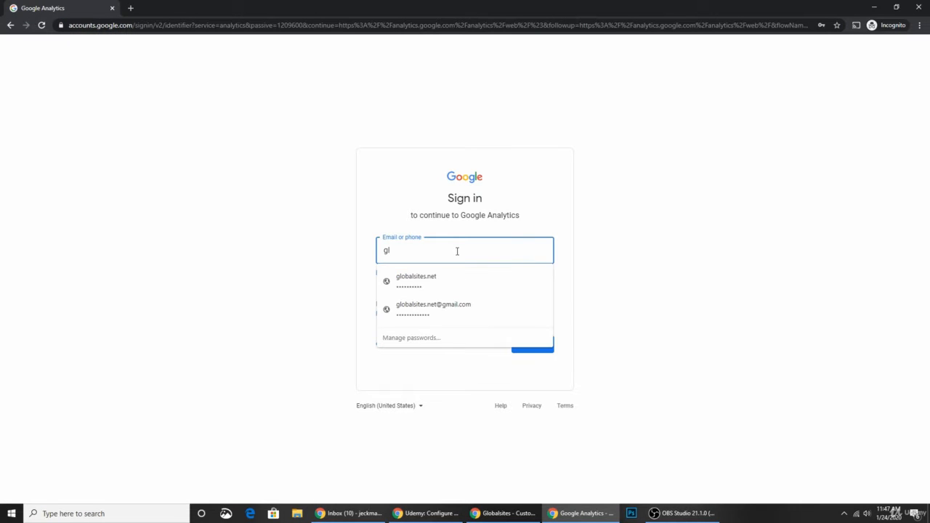
key(Down)
key(Down)
key(Return)
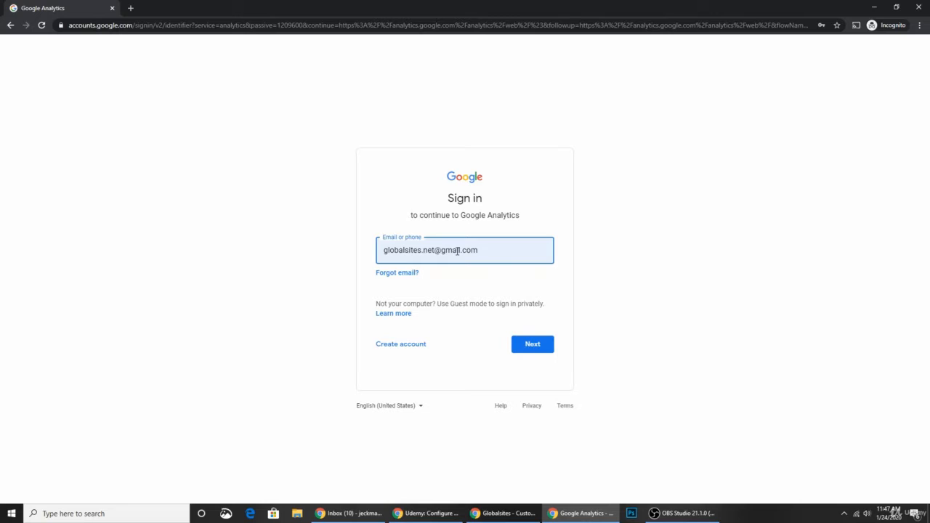
key(Return)
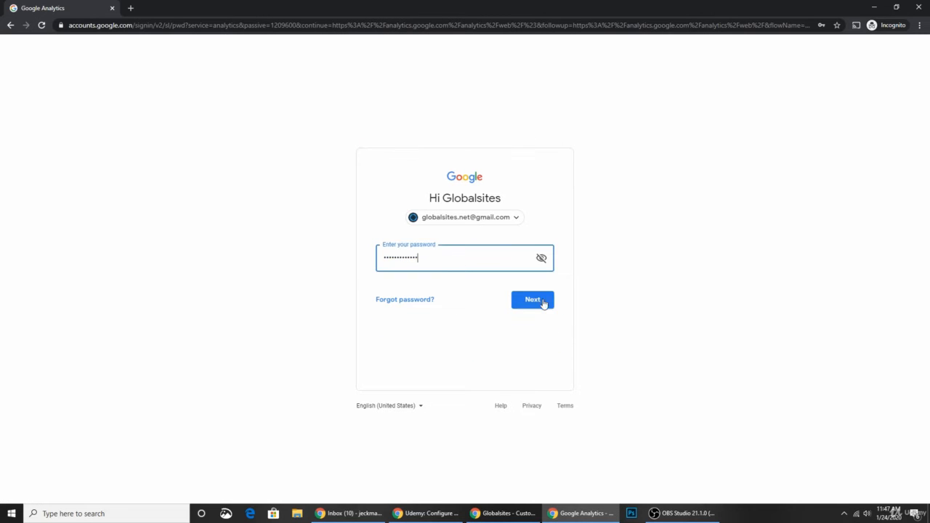
click(533, 300)
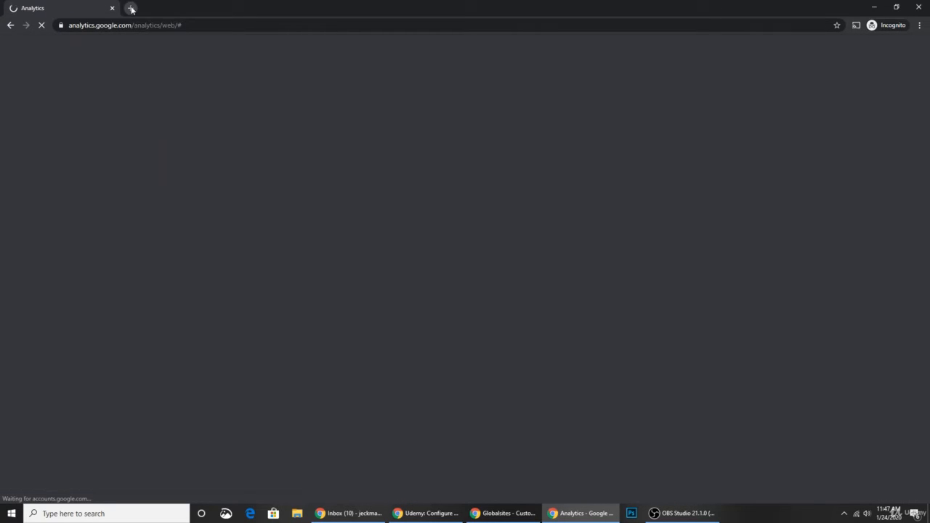
Open ads.google.com in a new browser tab and sign in to the Globalsites MCC manager account.
click(131, 8)
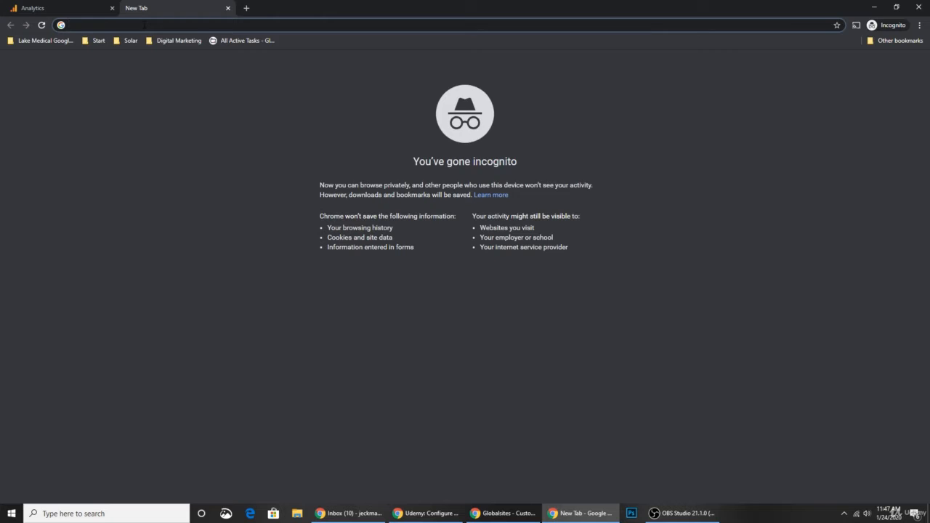
text(ads.google.com)
key(Return)
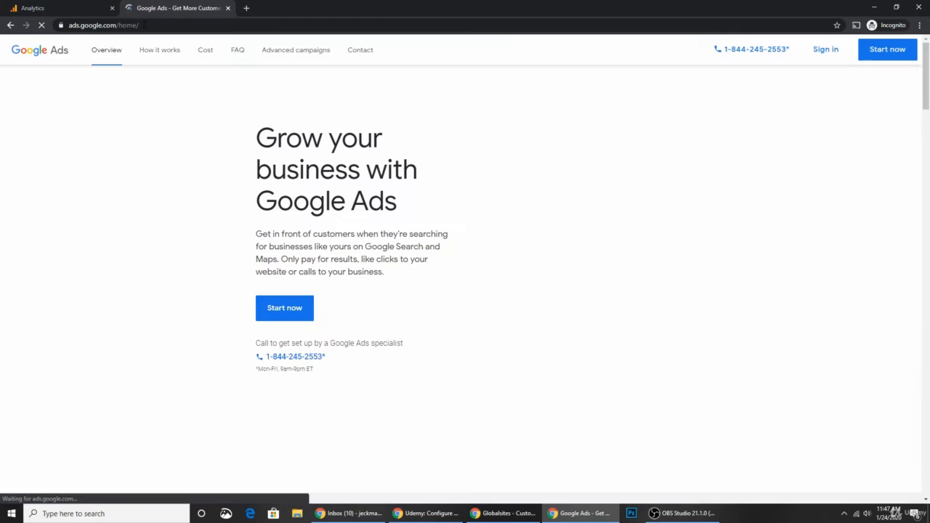
click(807, 60)
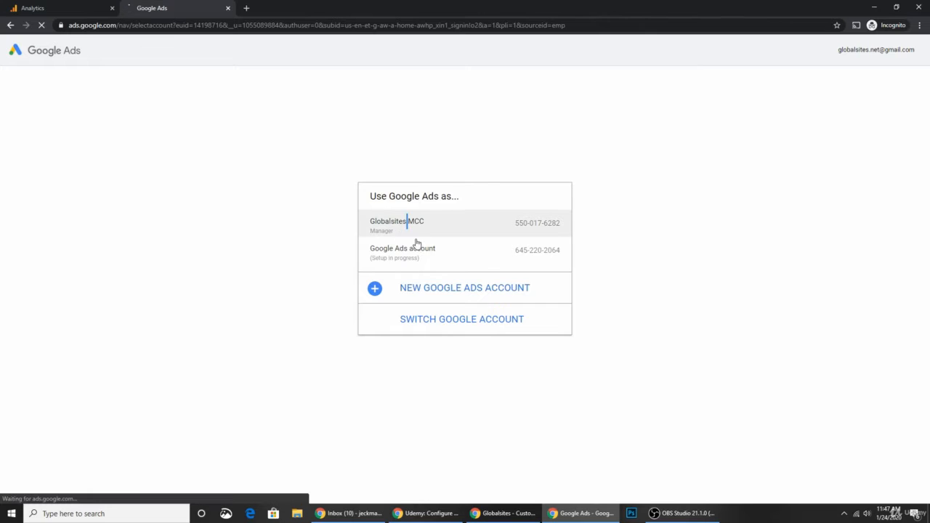
click(393, 246)
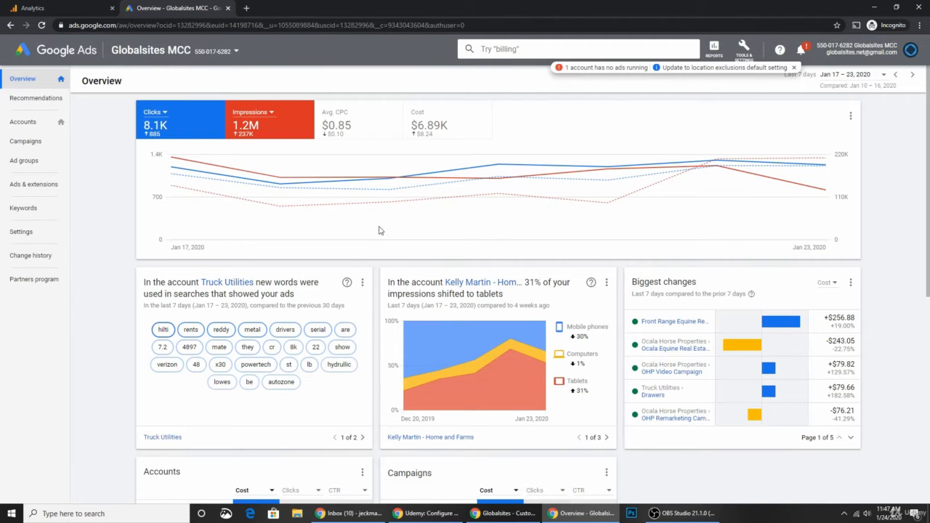
Open the Globalsites Web Design client account from the manager account's list of accounts.
click(23, 123)
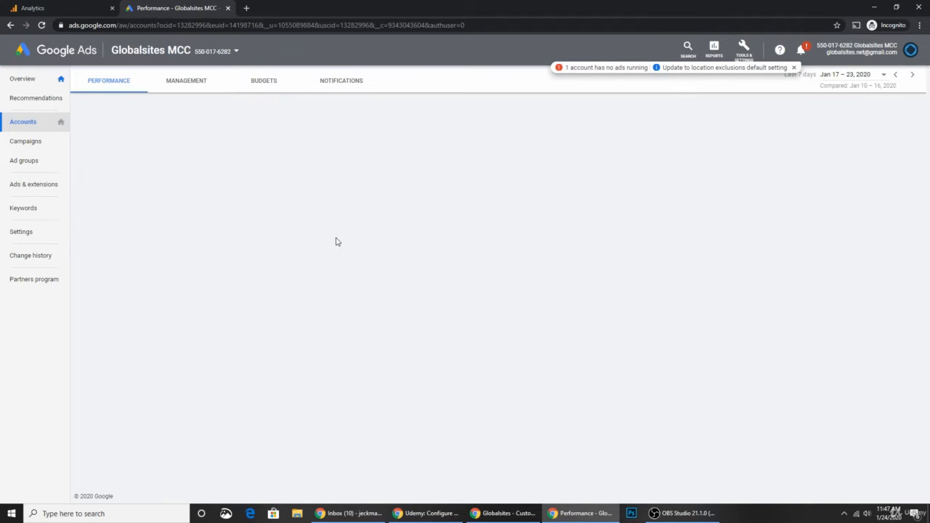
scroll(179, 404, down, 2)
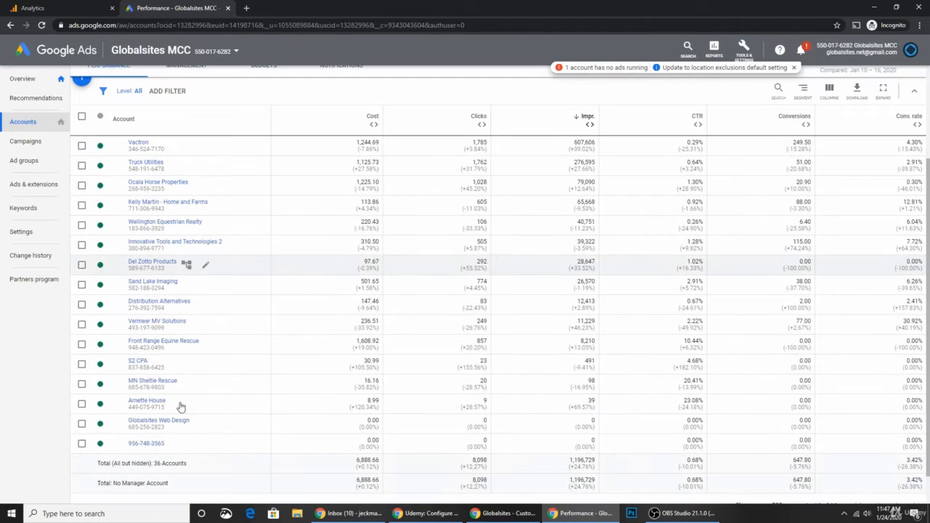
click(147, 423)
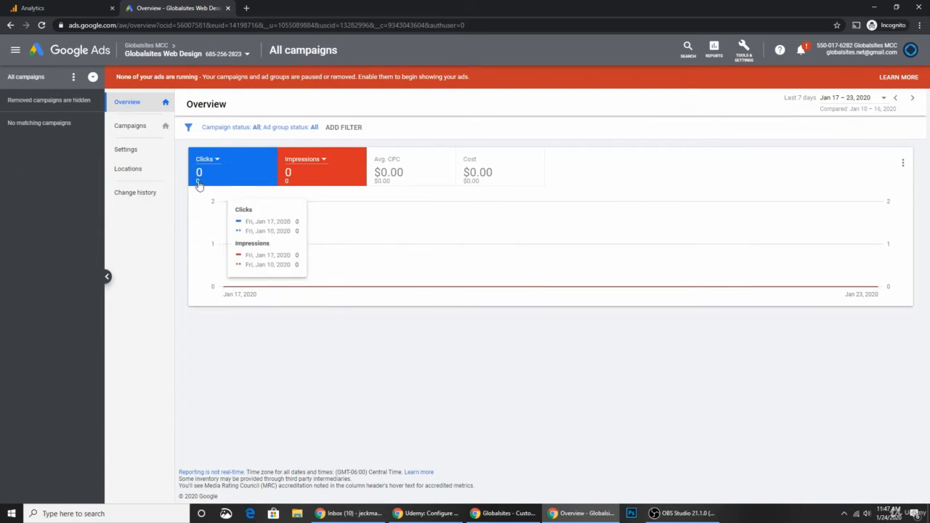
Switch to Google Analytics, find the Globalsites Unfilitered view by searching for "globa", and open its administration settings.
click(73, 9)
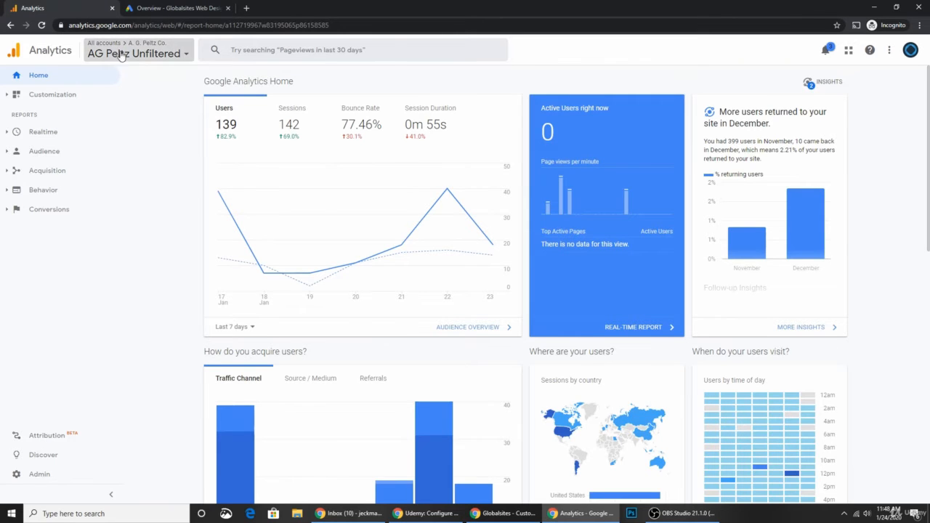
click(171, 49)
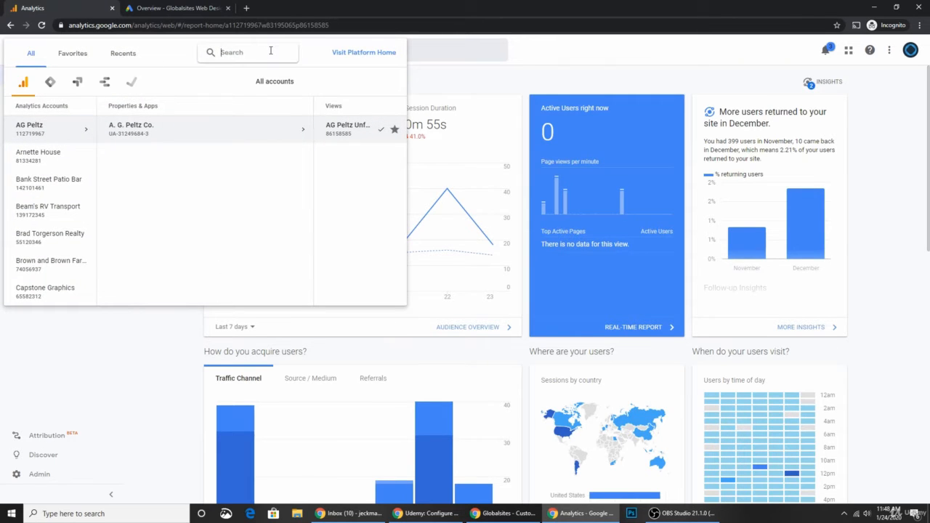
text(globa)
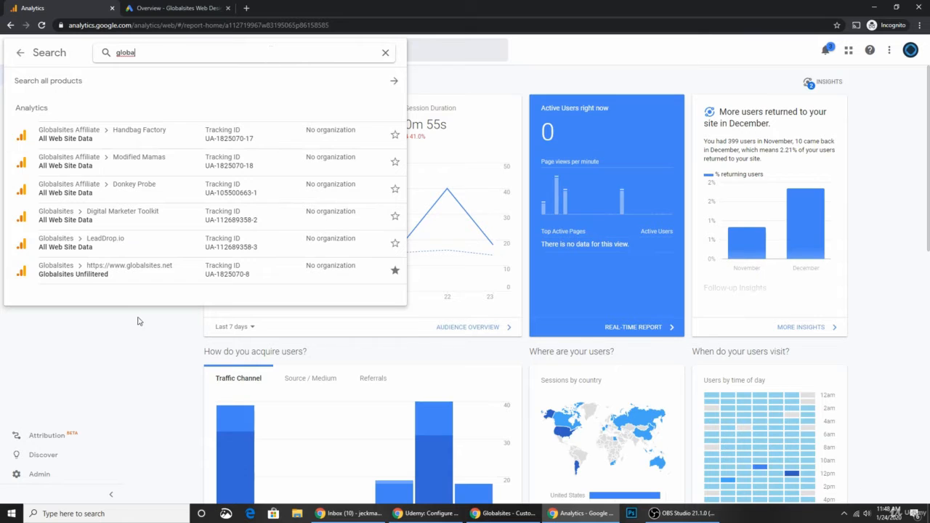
click(86, 272)
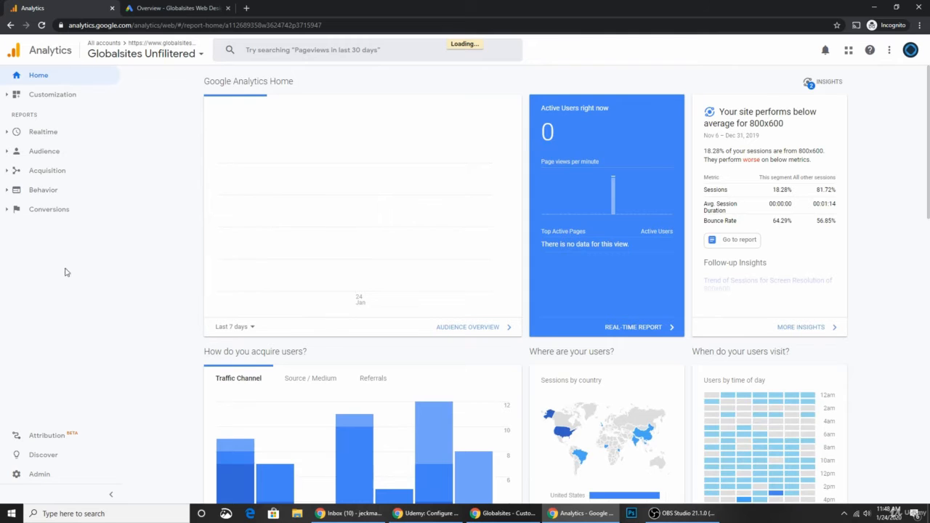
click(40, 474)
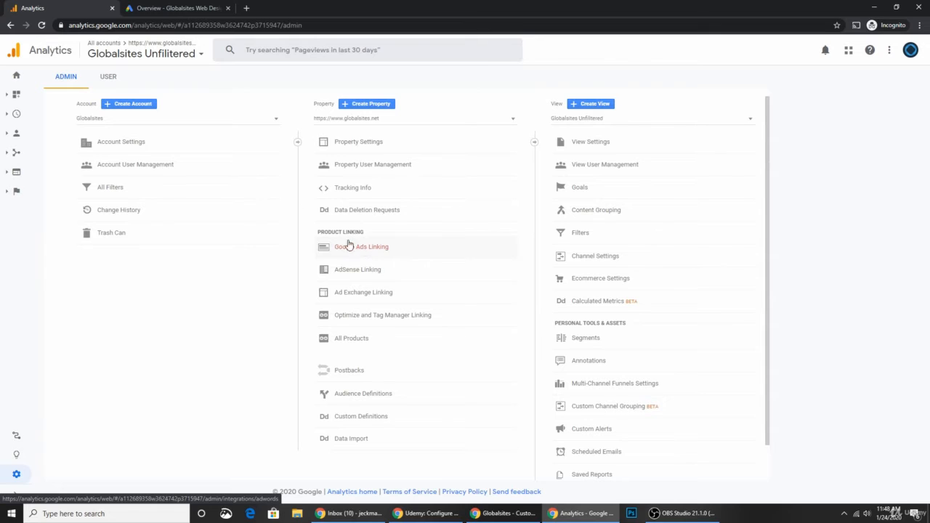
Switch to Google Ads and view the Google Analytics details among the linked accounts of Globalsites Web Design.
click(161, 8)
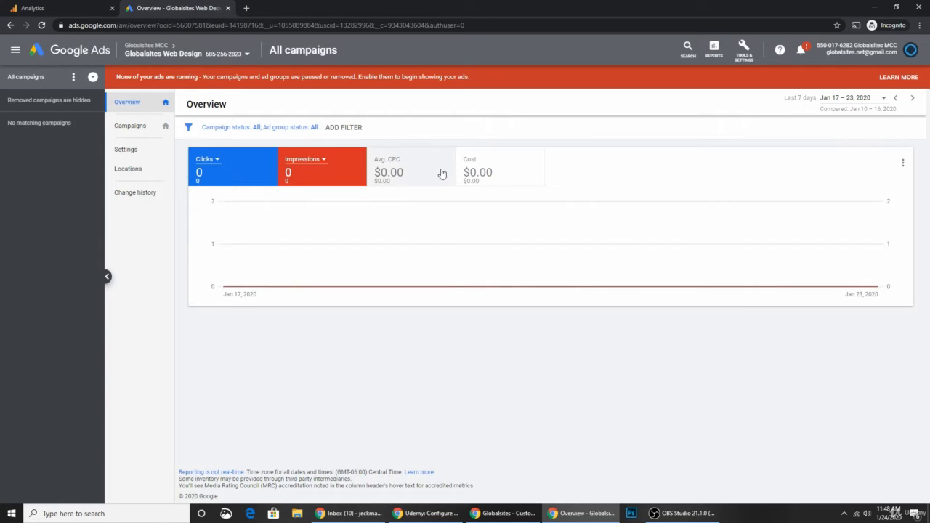
click(744, 48)
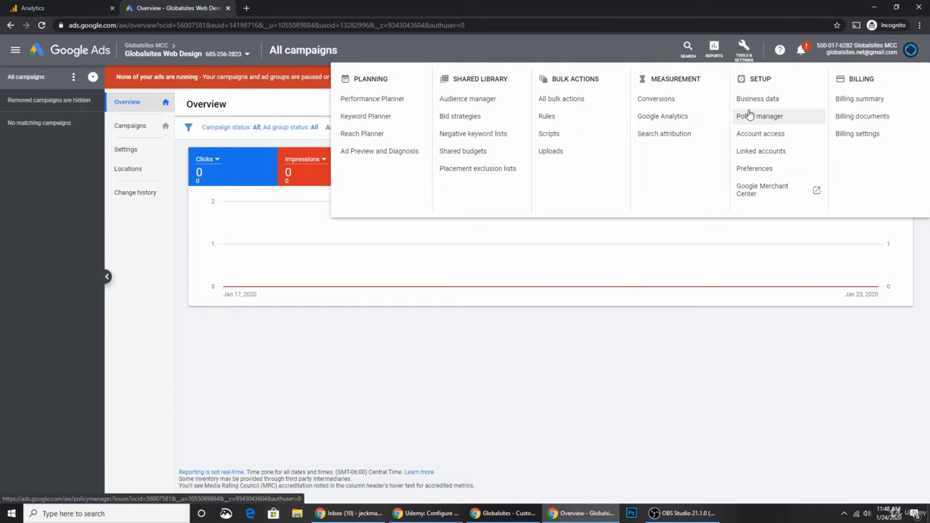
click(763, 152)
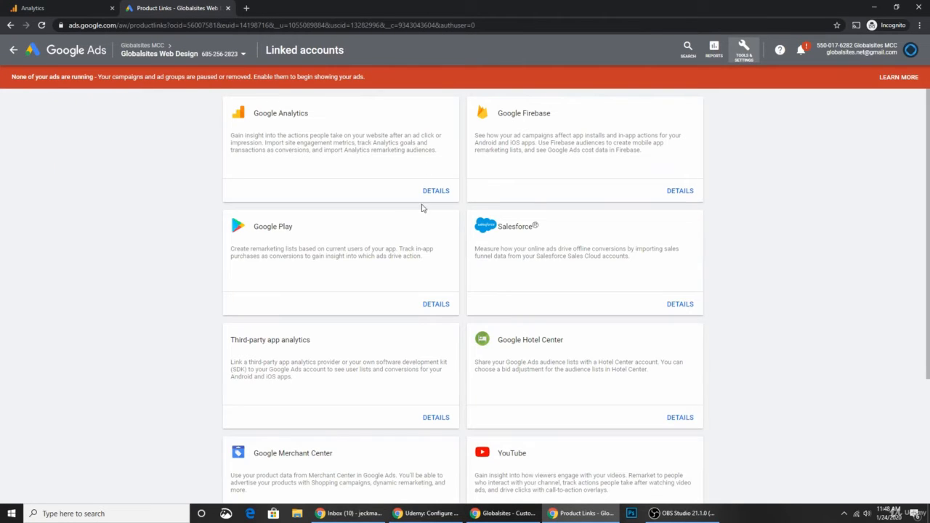
click(437, 192)
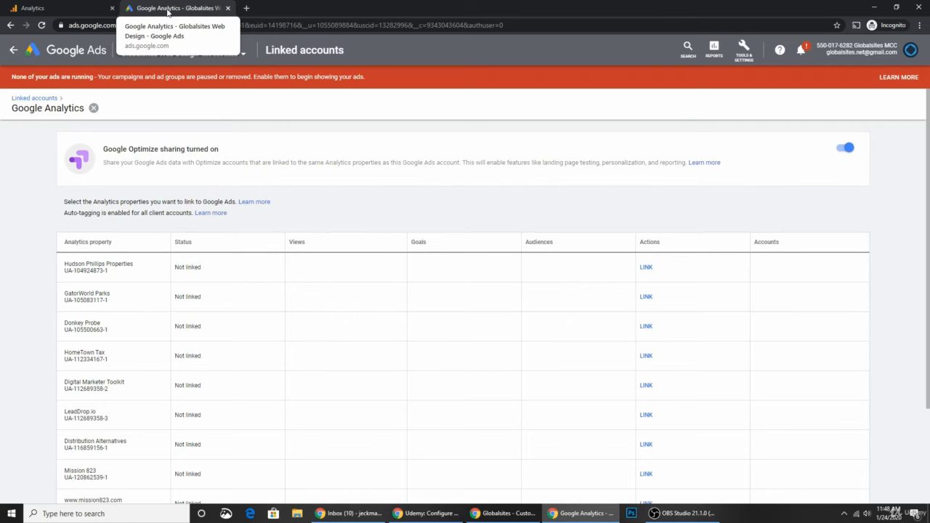
Return to Google Analytics and delete the existing Globalsites Web Design link group from the property's Google Ads linking.
click(32, 8)
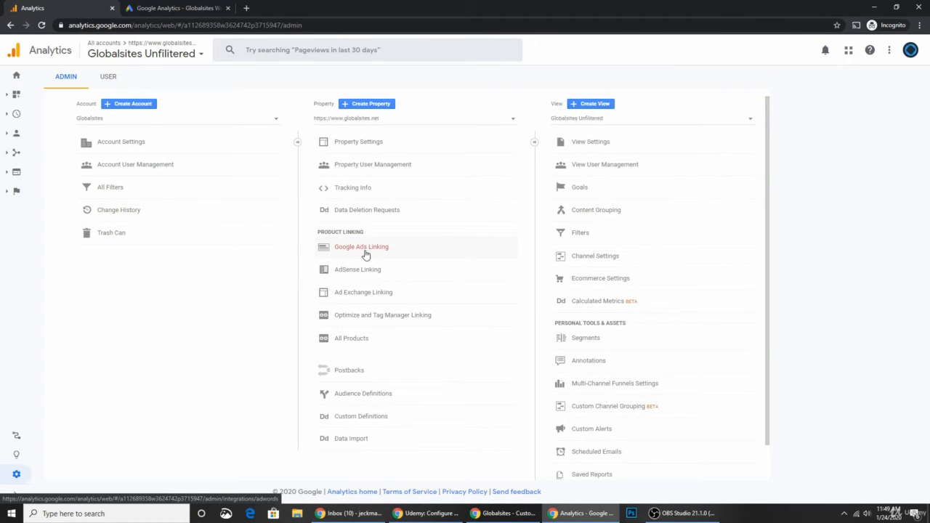
click(363, 250)
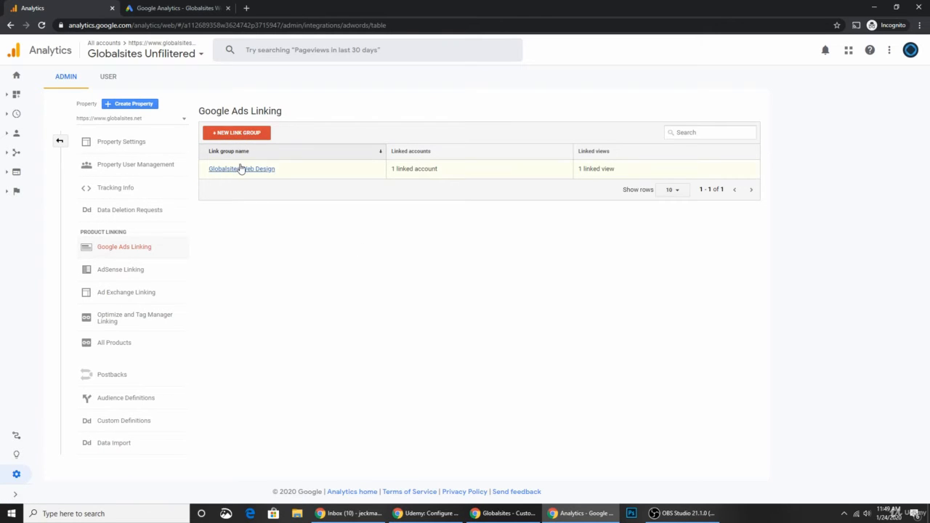
click(240, 169)
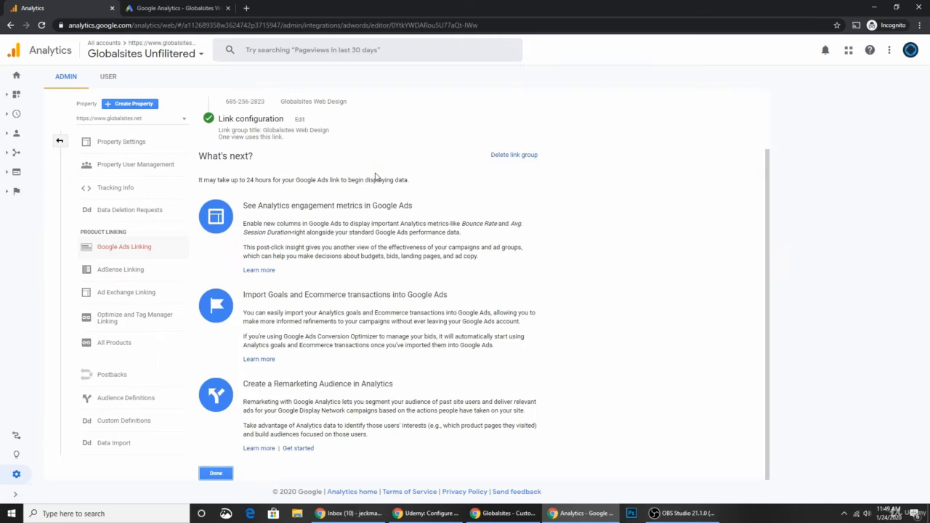
click(507, 155)
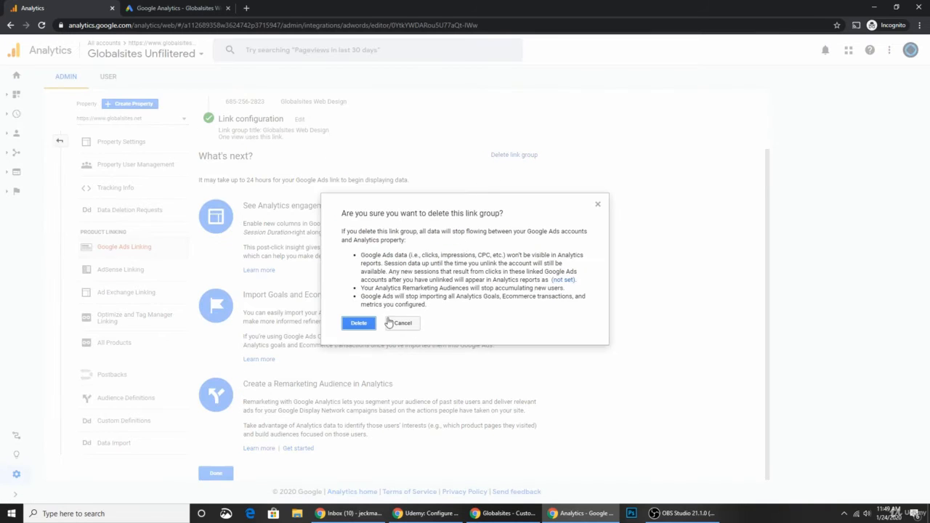
click(367, 324)
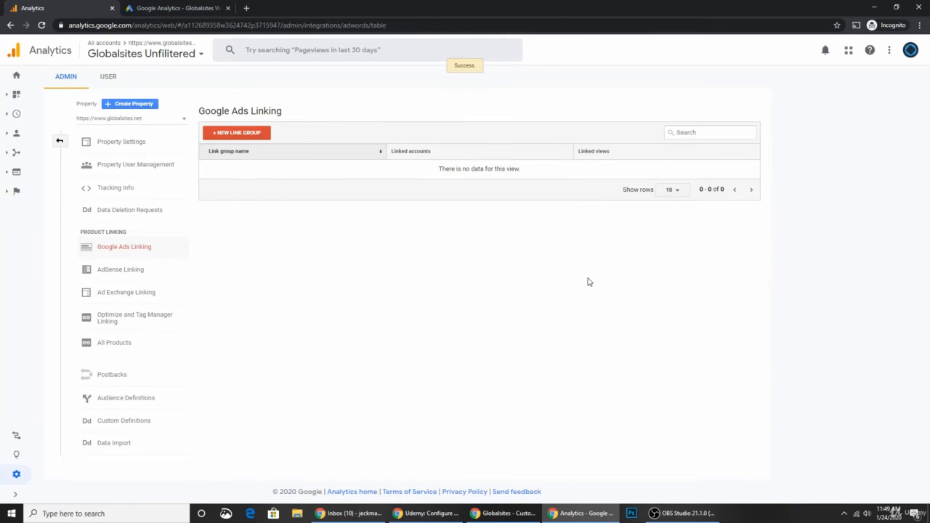
Start a new Google Ads link group with the Globalsites Web Design account selected and continue to the link configuration.
click(228, 133)
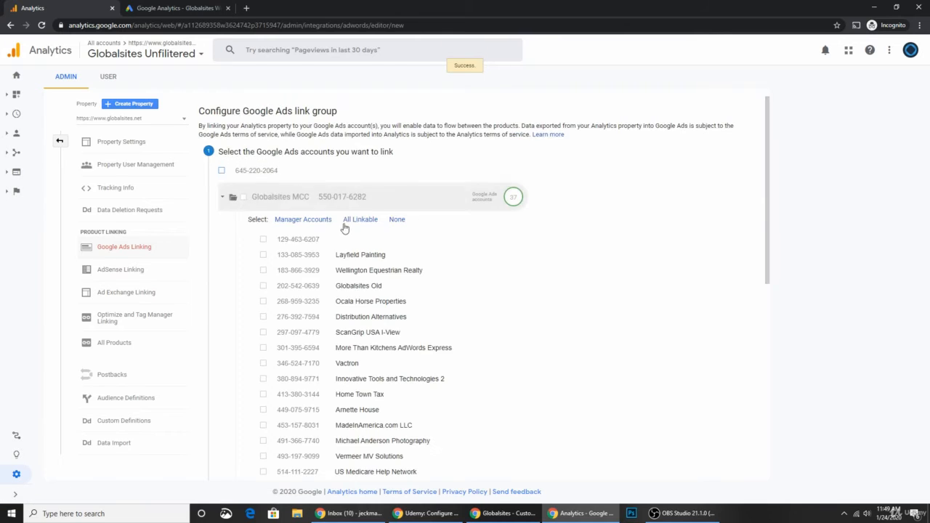
scroll(378, 312, down, 4)
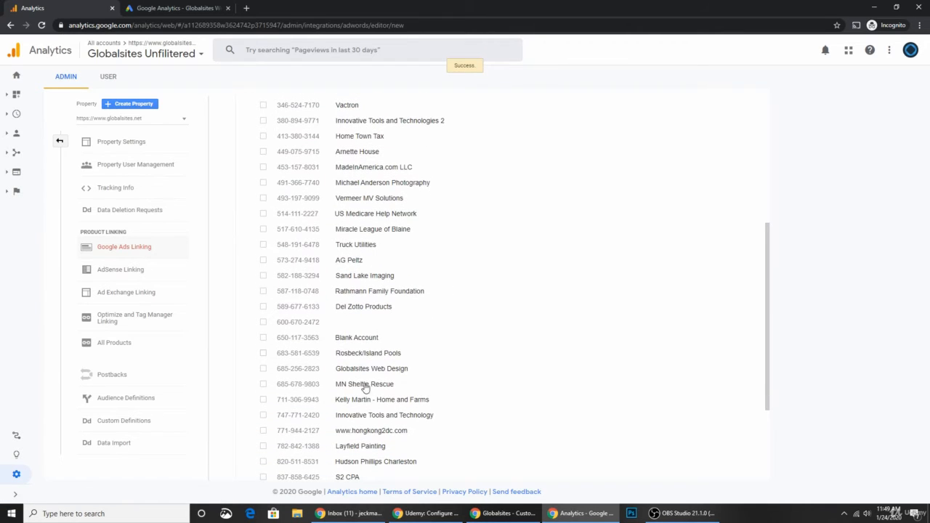
click(263, 369)
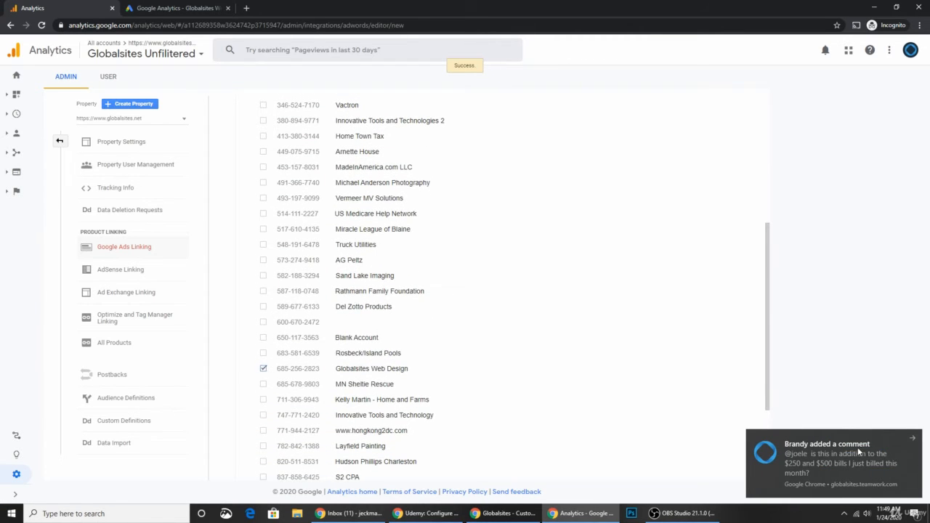
scroll(446, 320, down, 2)
scroll(446, 320, down, 1)
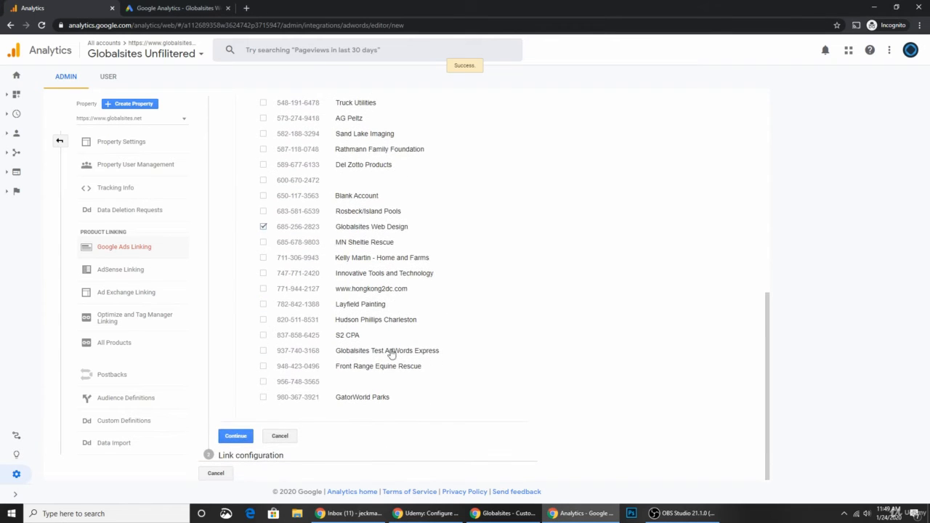
click(248, 436)
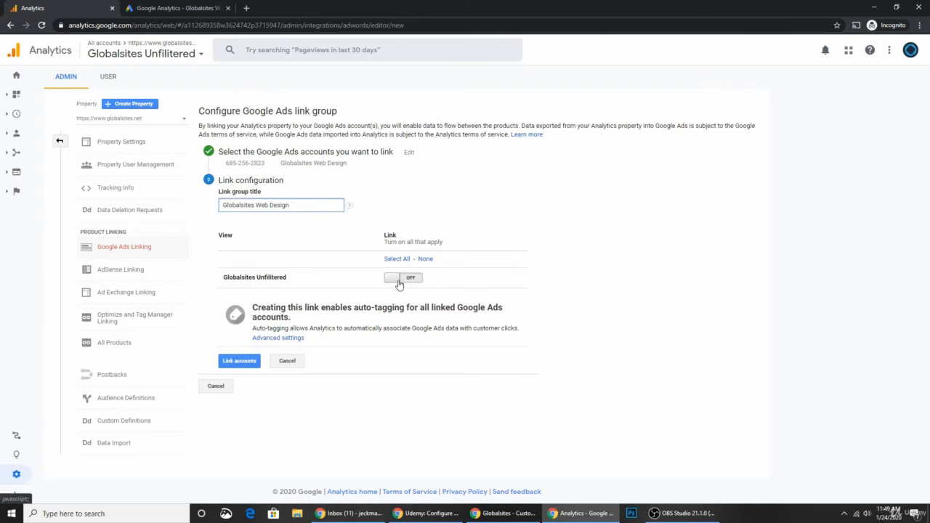
Turn on the link for the Globalsites Unfilitered view and review the auto-tagging note.
drag(285, 277, 257, 280)
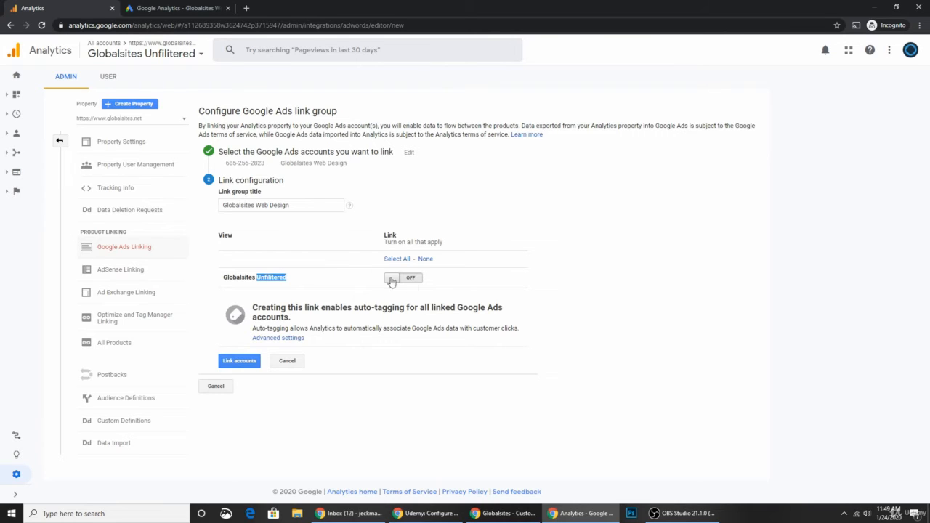
click(394, 278)
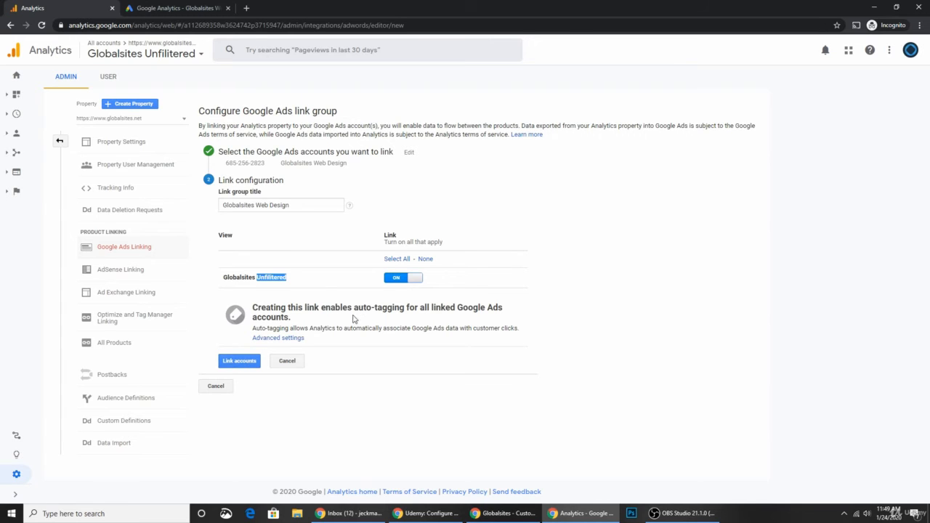
drag(354, 307, 405, 310)
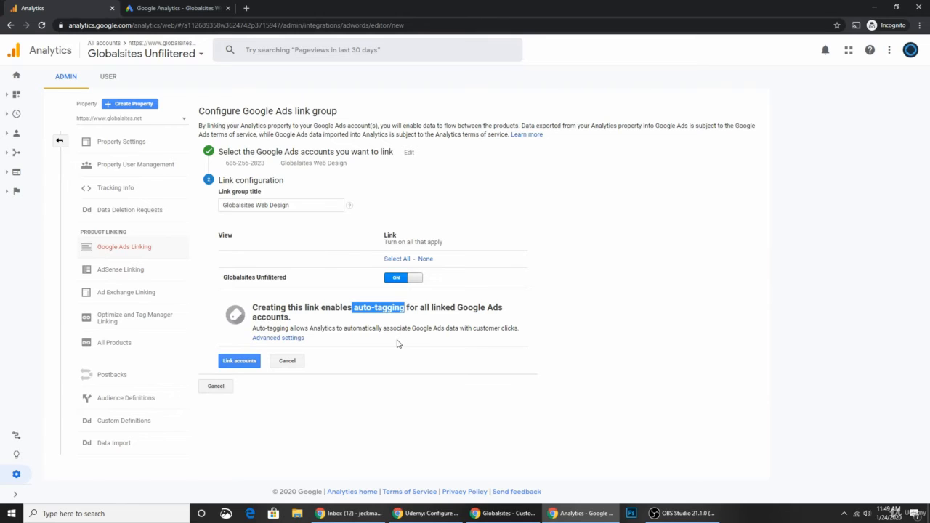
Search the web for "url builder" in a new browser tab and open Google's Campaign URL Builder form.
click(247, 8)
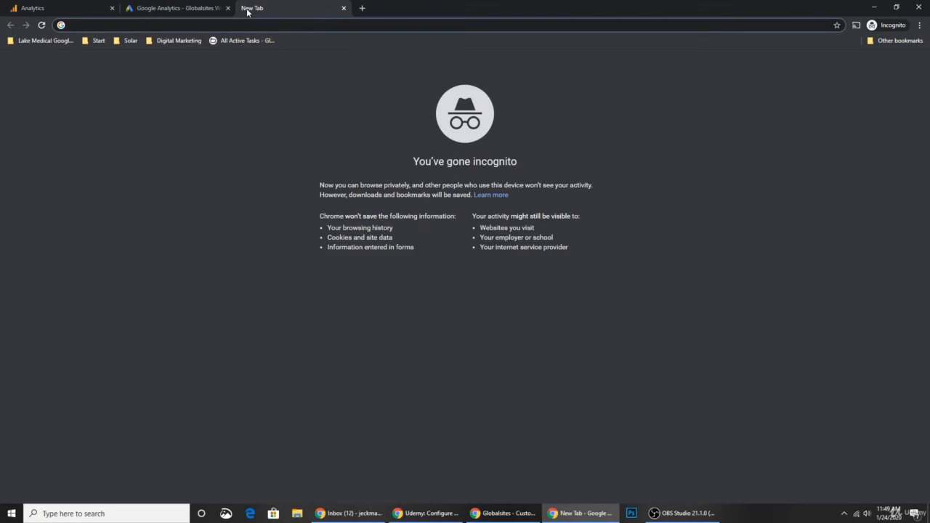
text(url builder)
key(Return)
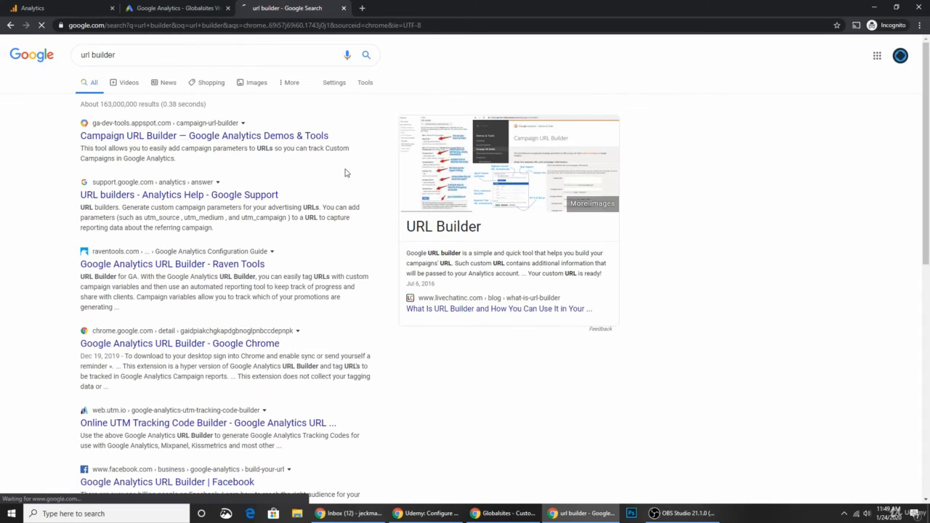
click(291, 136)
scroll(266, 154, down, 3)
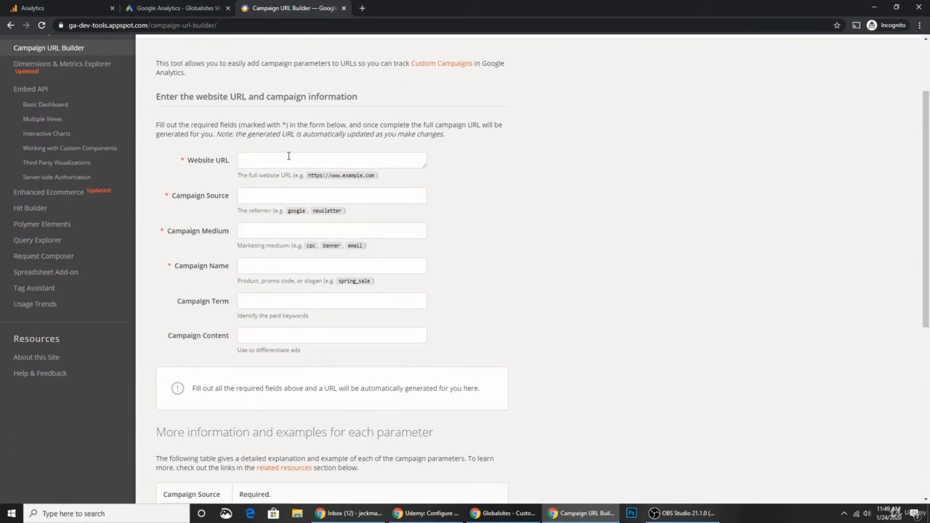
Fill in the campaign form with website URL globalsites.net, source somesource, medium somemedium and campaign name somecampaign.
click(289, 157)
text(globalsites.net)
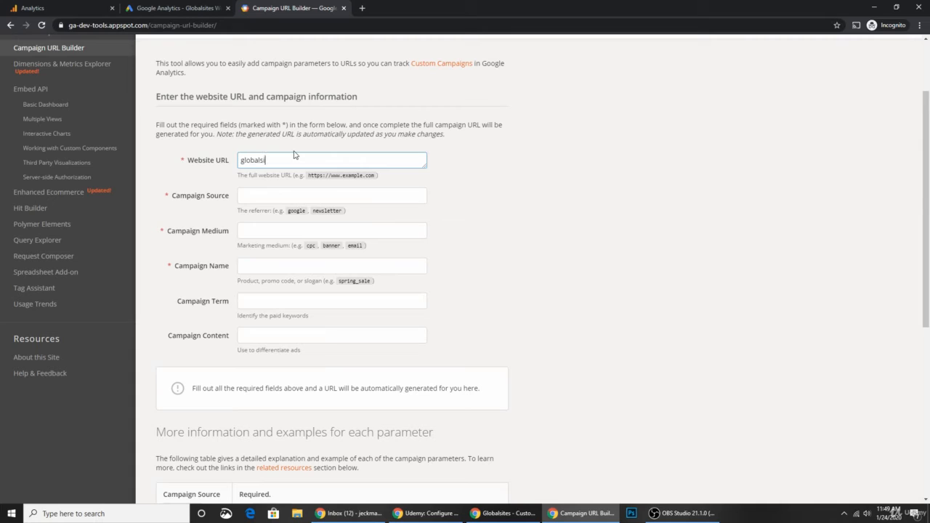
key(Tab)
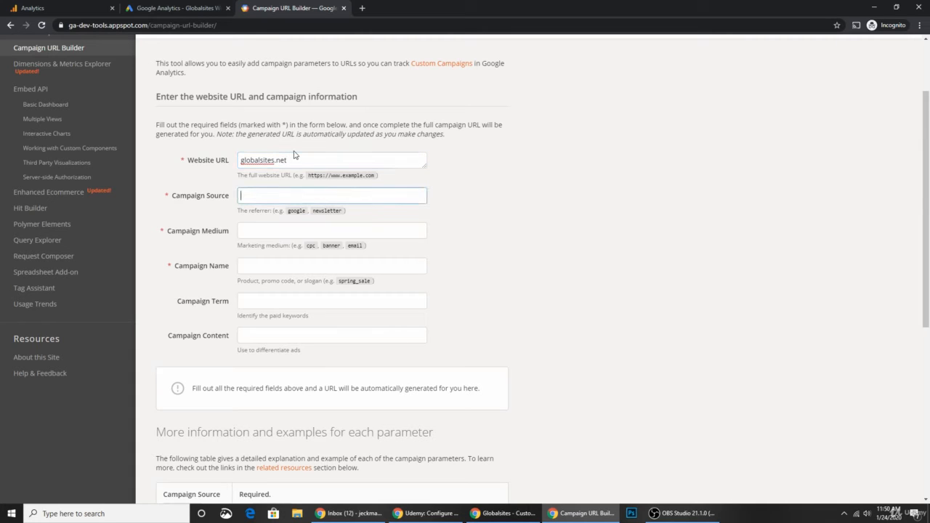
text(somesource)
key(Tab)
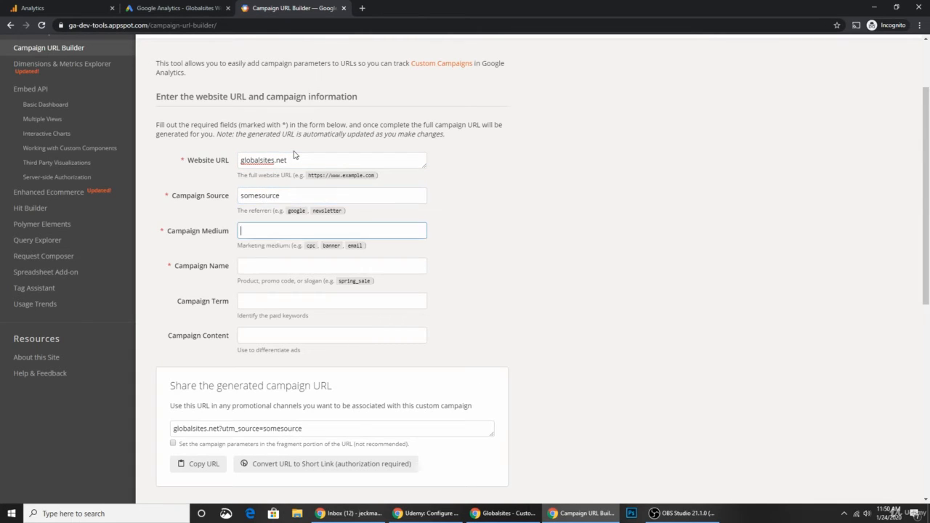
text(somemedi)
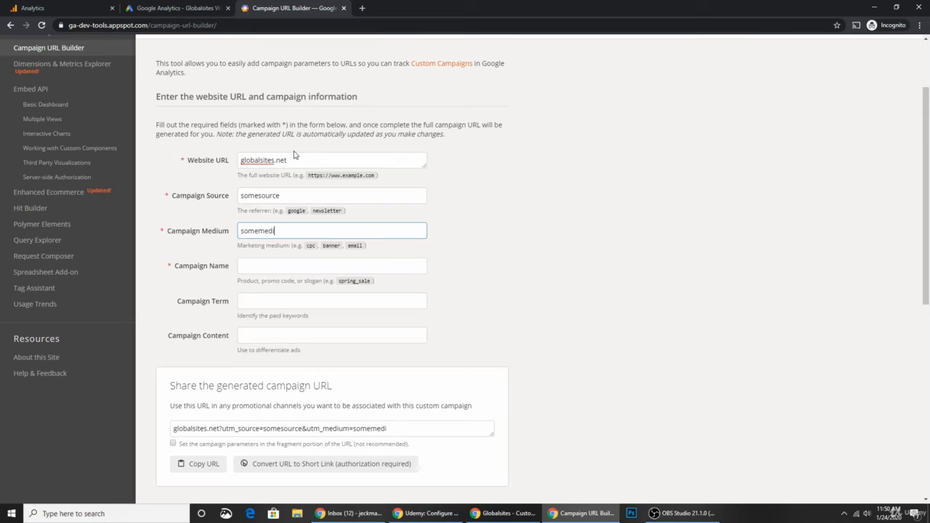
text(um)
key(Tab)
text(ome)
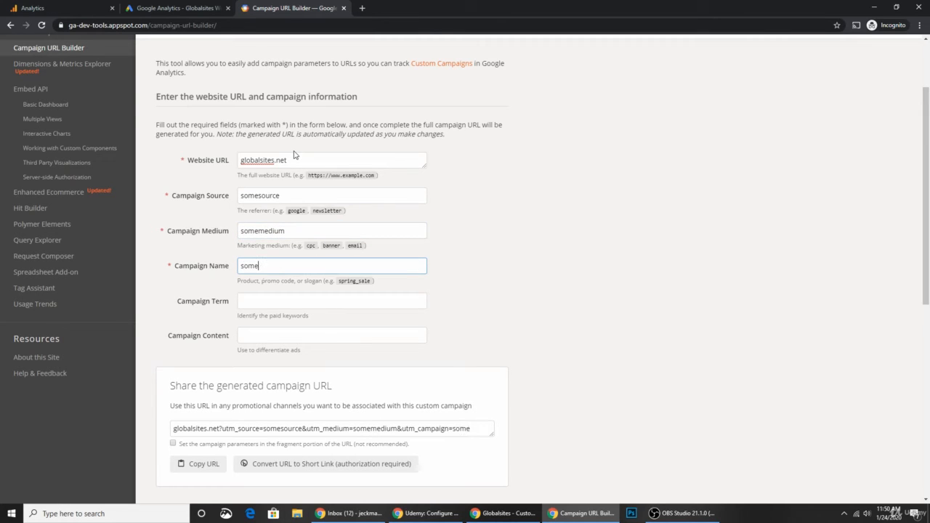
text(campaign)
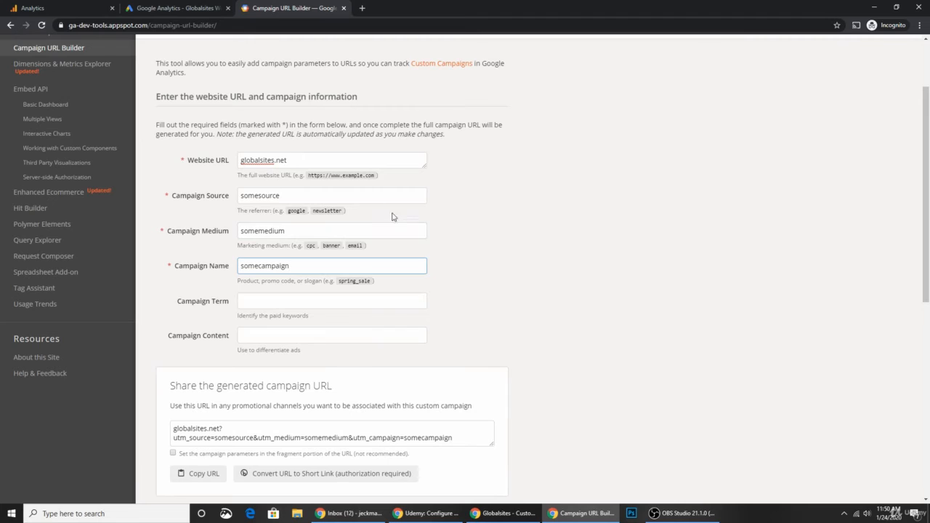
Examine the source, medium and campaign parameters in the generated campaign URL.
scroll(270, 442, down, 2)
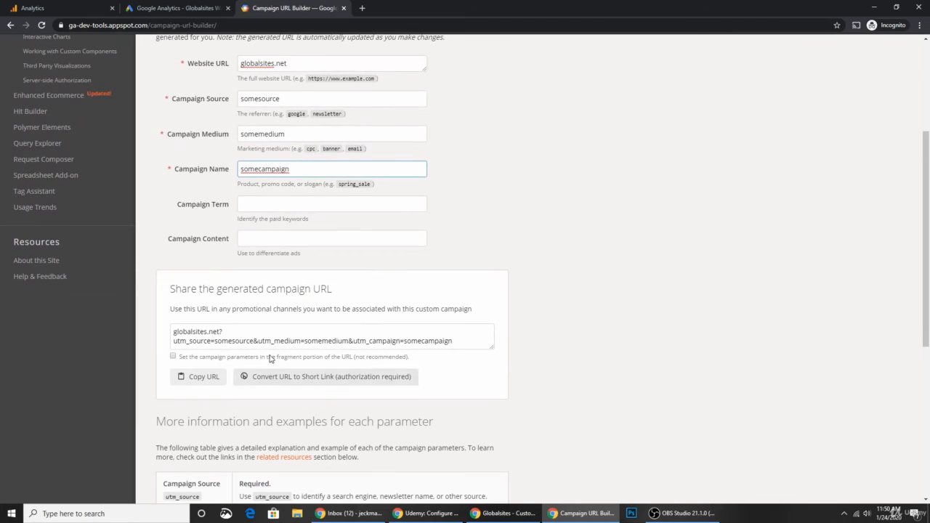
drag(173, 341, 215, 341)
double_click(216, 341)
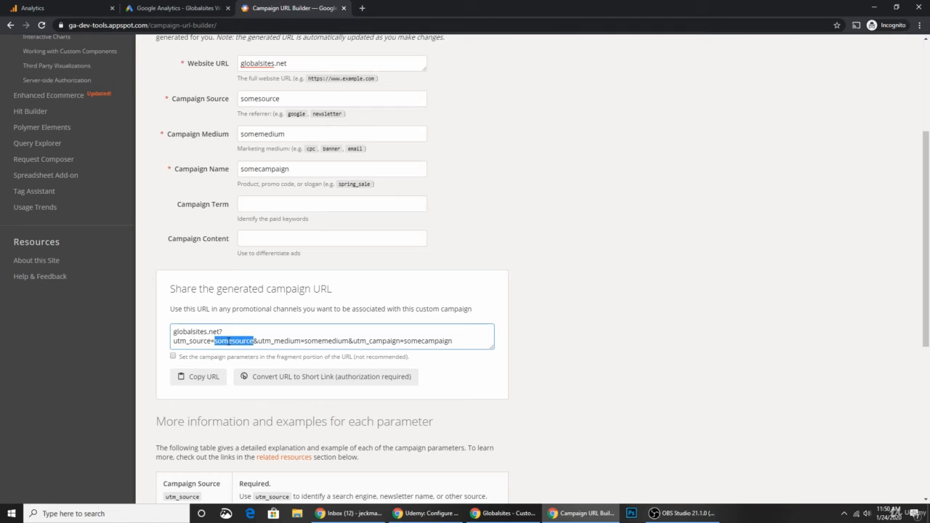
double_click(323, 341)
double_click(430, 341)
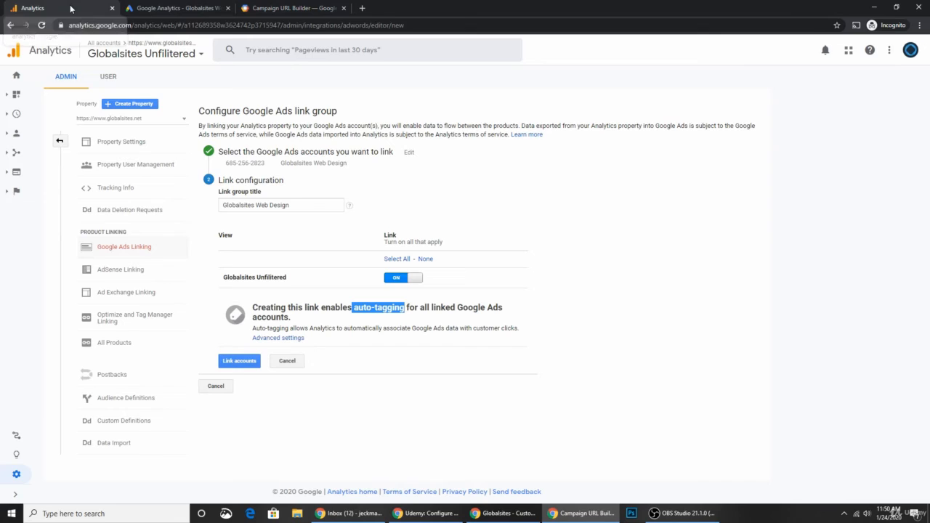
Return to the link configuration in Google Analytics and link the Globalsites Web Design account.
click(80, 8)
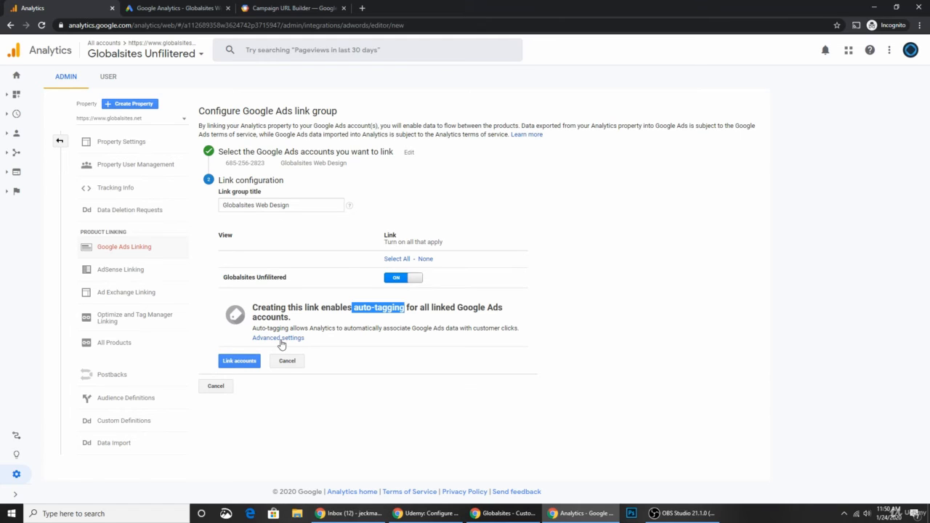
click(396, 340)
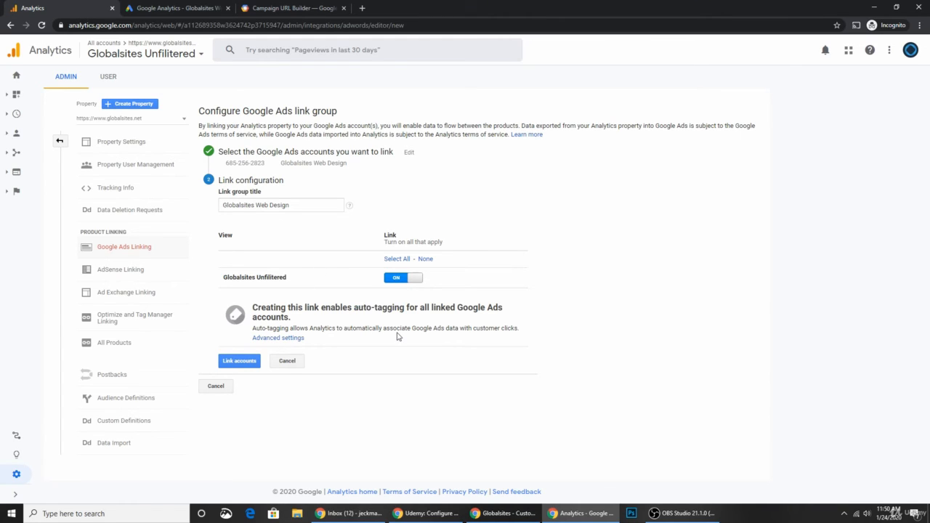
click(238, 361)
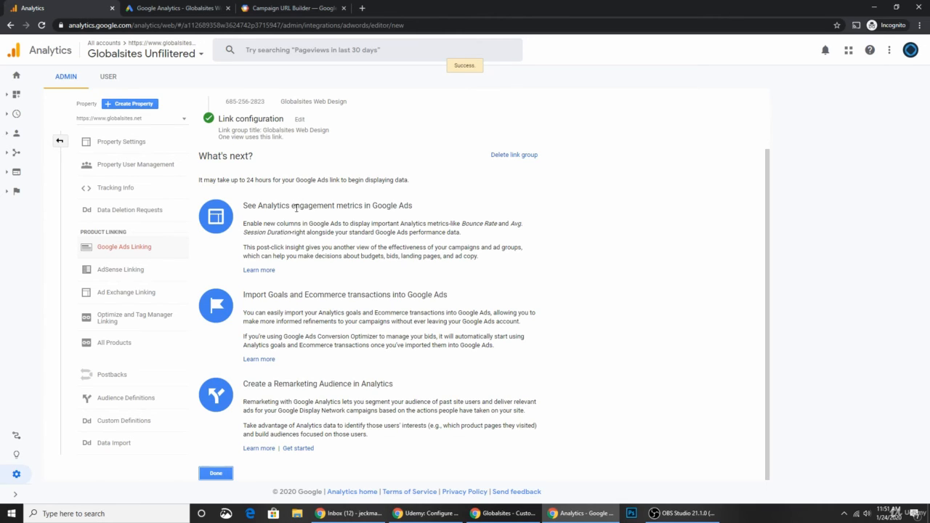
Review the suggested next steps on engagement metrics, Ecommerce transactions and remarketing audiences.
drag(259, 206, 362, 213)
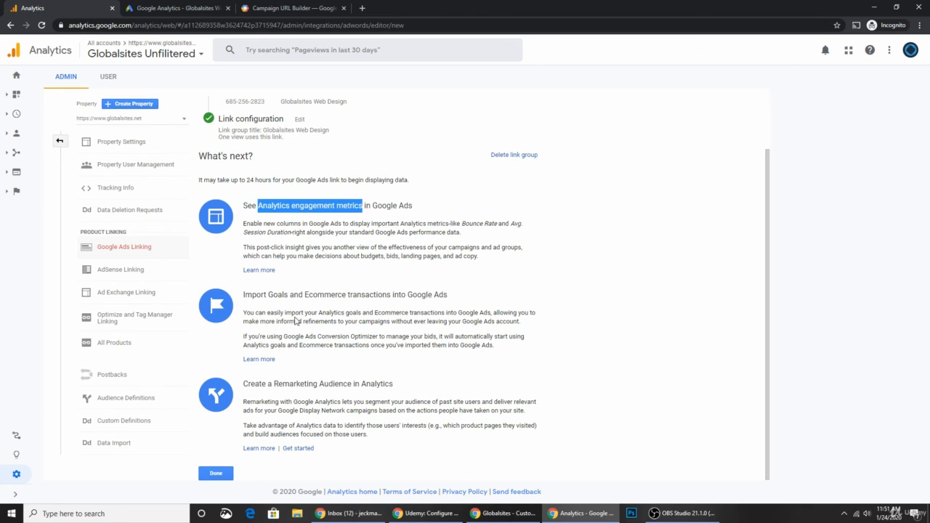
drag(305, 294, 391, 295)
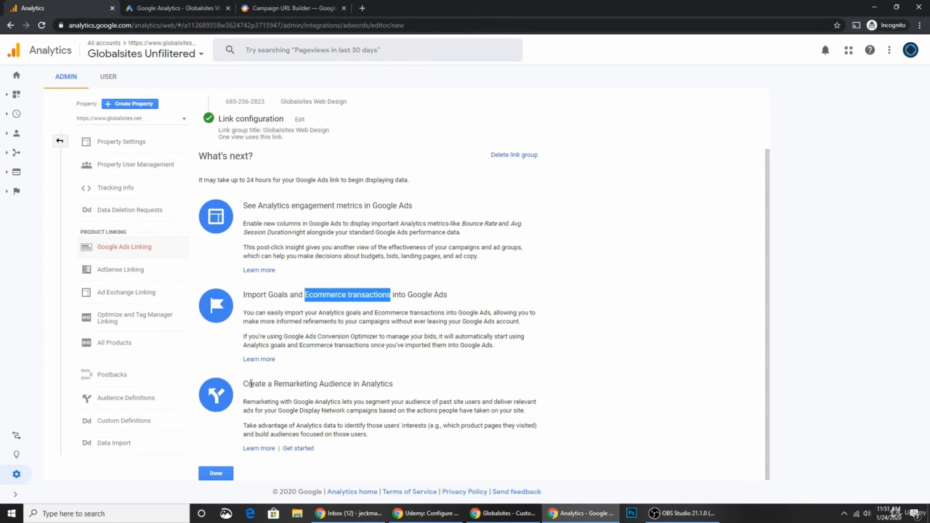
drag(245, 386, 395, 391)
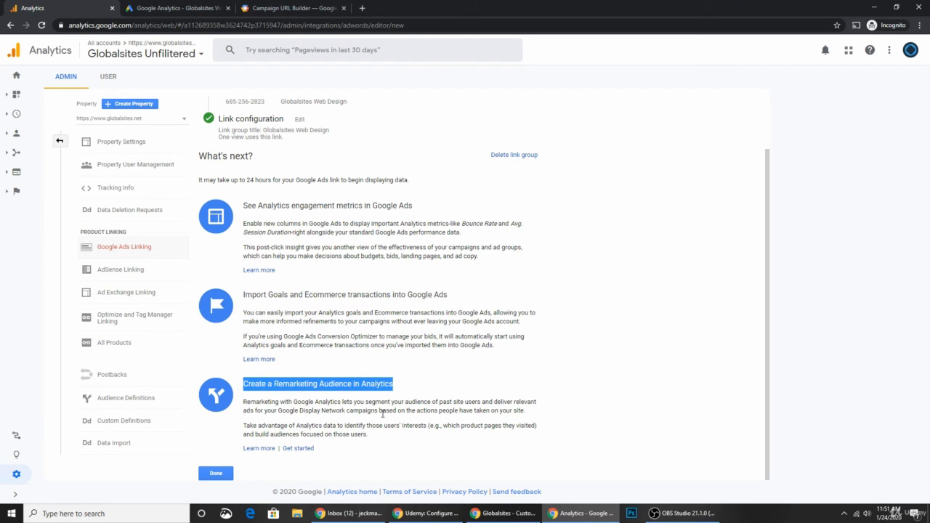
Switch to Google Ads and increase the number of rows shown in the Analytics properties list.
click(159, 9)
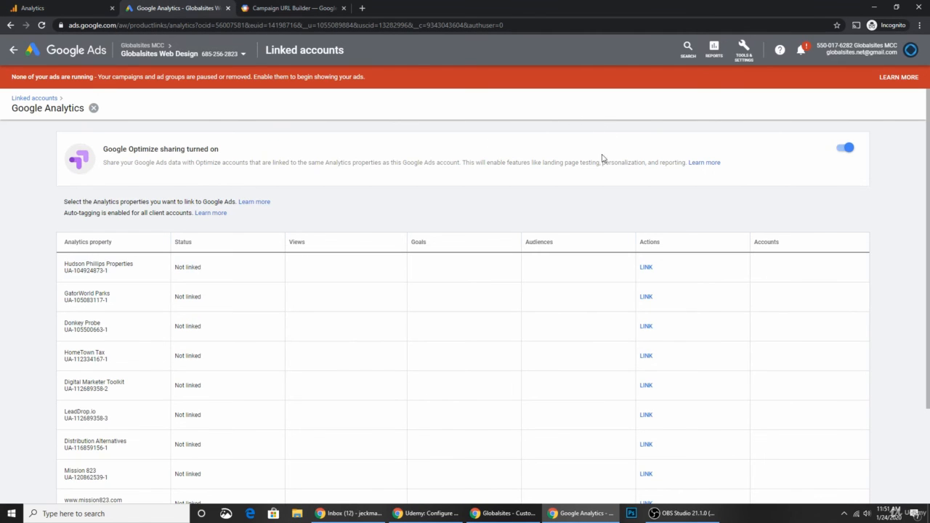
scroll(498, 198, down, 3)
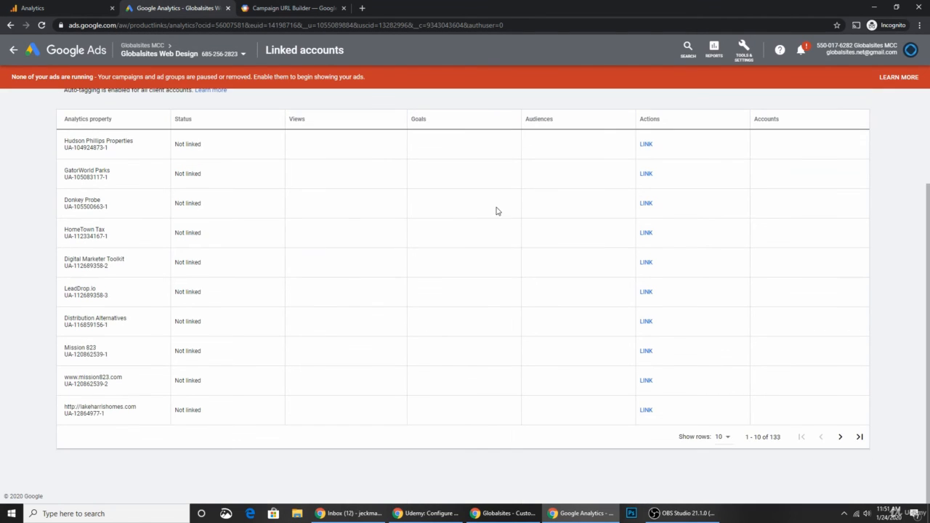
click(721, 437)
click(727, 429)
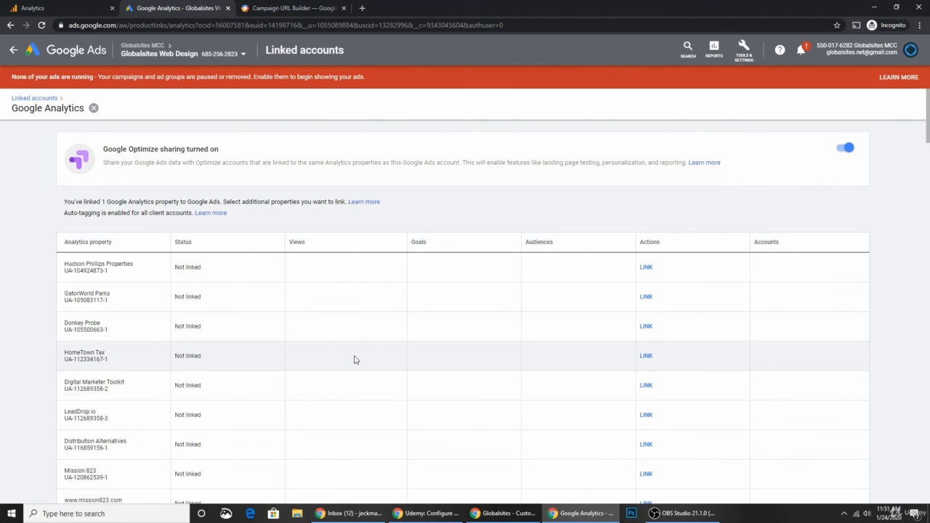
Find "globalsites" on the page to check the property's link status, then return to Google Analytics.
key(ctrl+f)
text(globals)
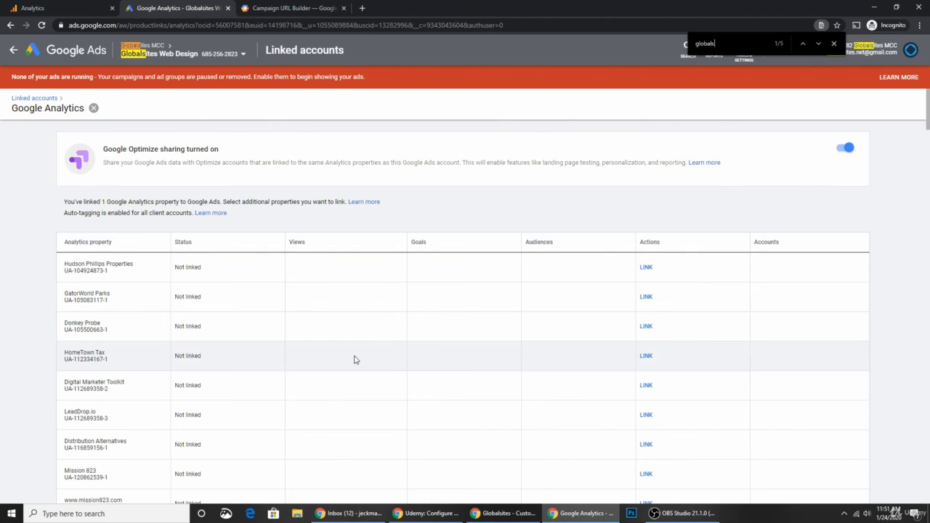
text(ites)
key(Return)
key(Return)
key(Return)
key(Return)
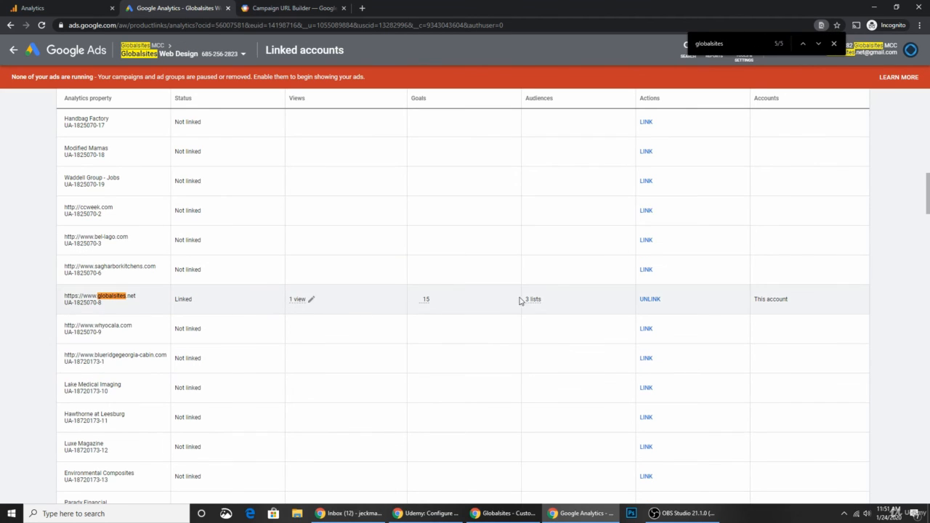
scroll(591, 338, down, 10)
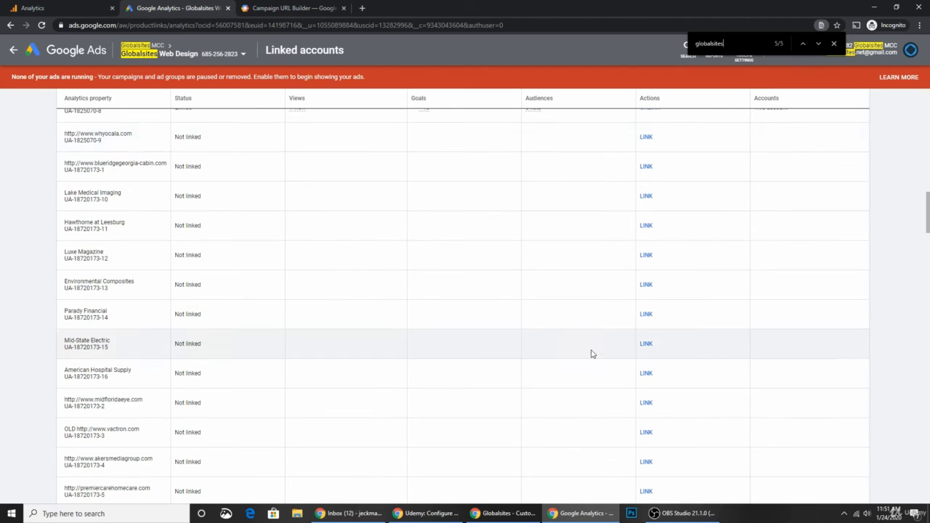
scroll(582, 327, up, 4)
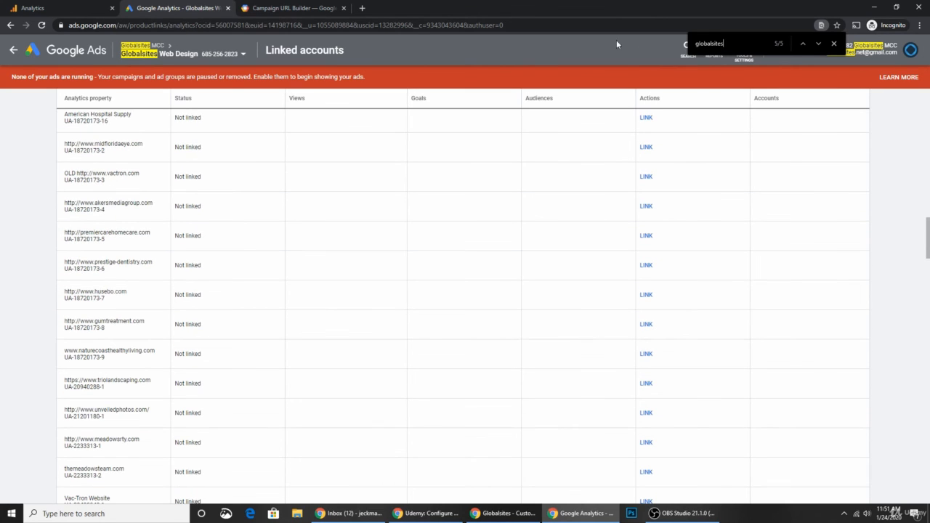
click(66, 10)
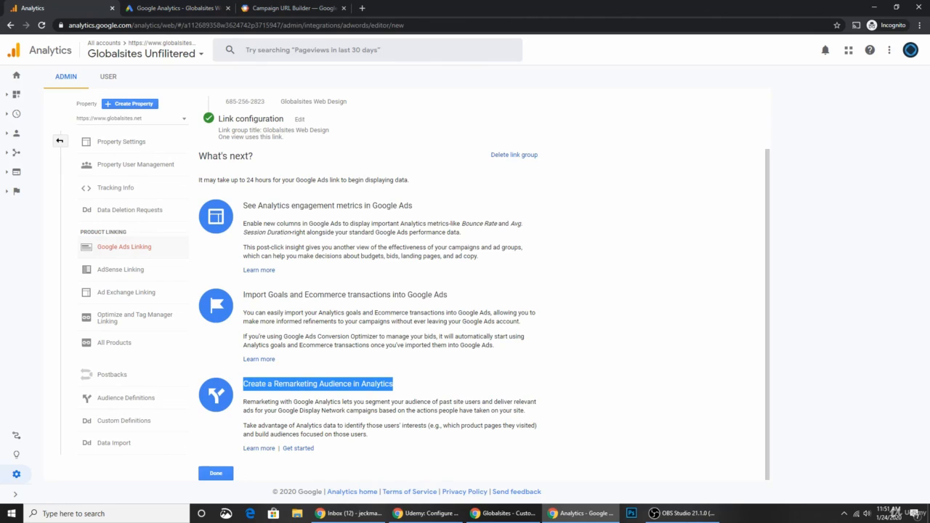